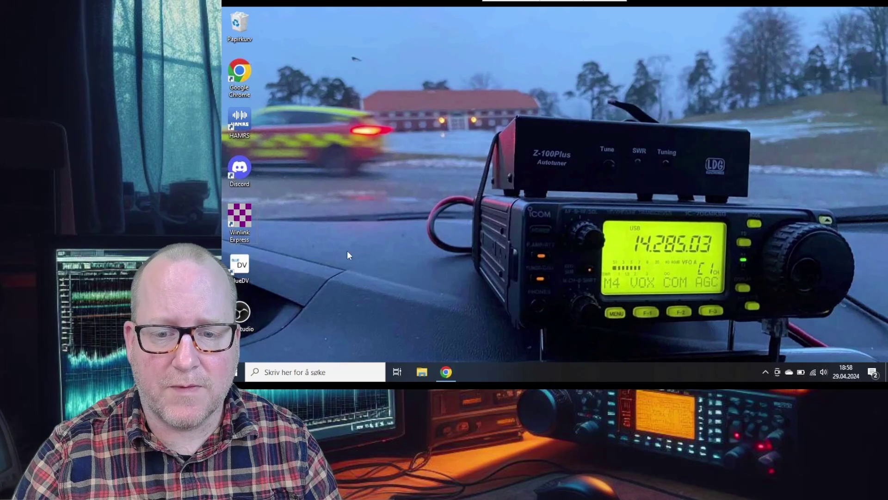
Check in Device Manager which COM ports and audio inputs and outputs the radio interface uses
{"action": "right_click", "coordinate": [237, 370]}
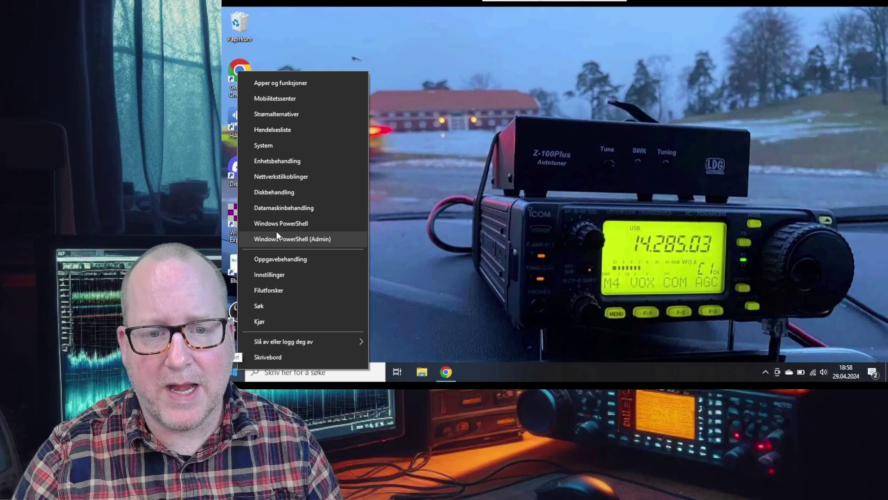
{"action": "left_click", "coordinate": [289, 165]}
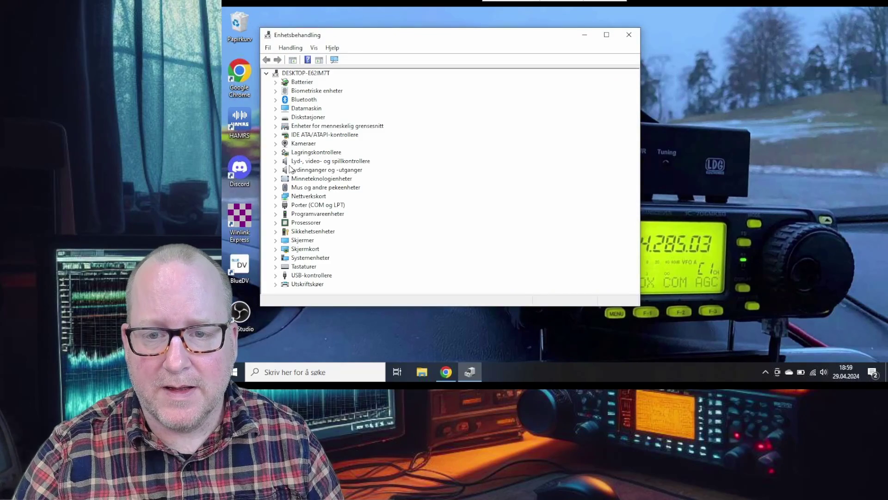
{"action": "left_click", "coordinate": [275, 205]}
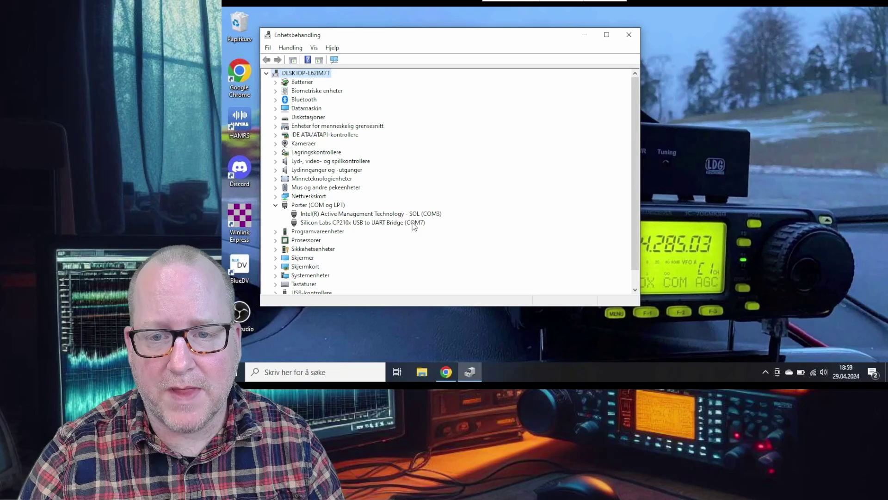
{"action": "left_click", "coordinate": [277, 170]}
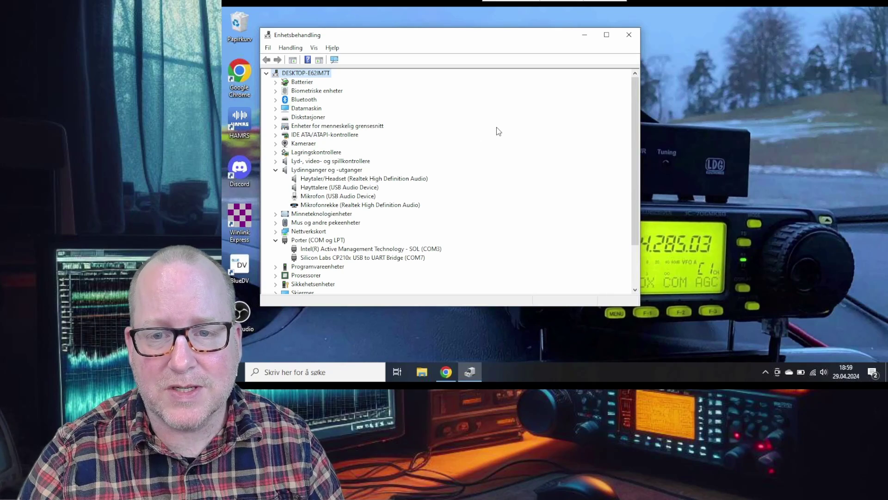
{"action": "left_click", "coordinate": [629, 40]}
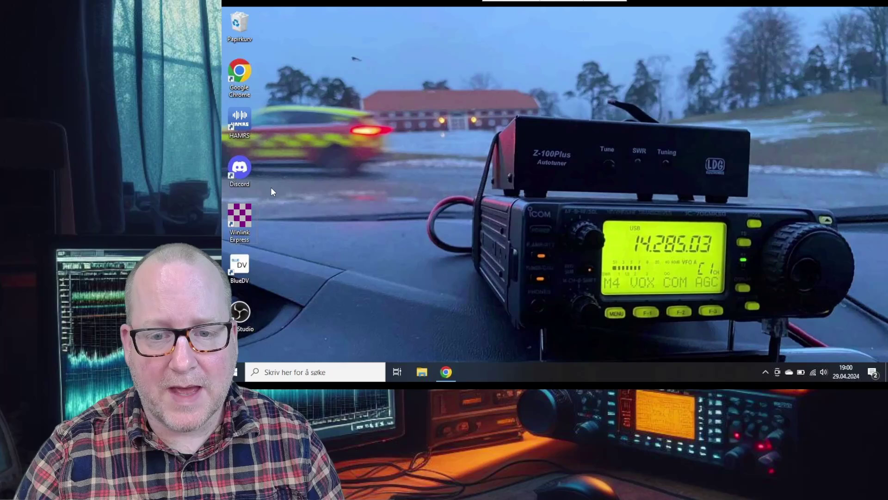
Switch to Winlink Express, open a Vara HF Winlink session, and bring its VARA HF modem window forward
{"action": "double_click", "coordinate": [247, 212]}
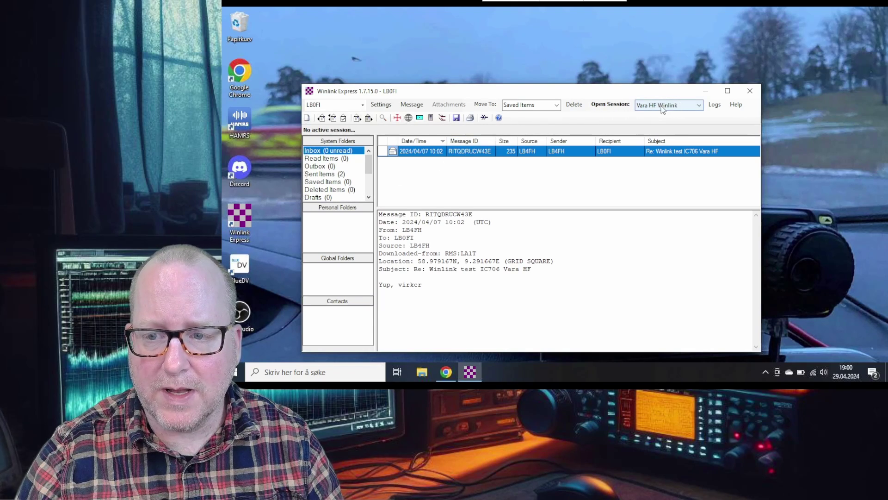
{"action": "left_click", "coordinate": [617, 107]}
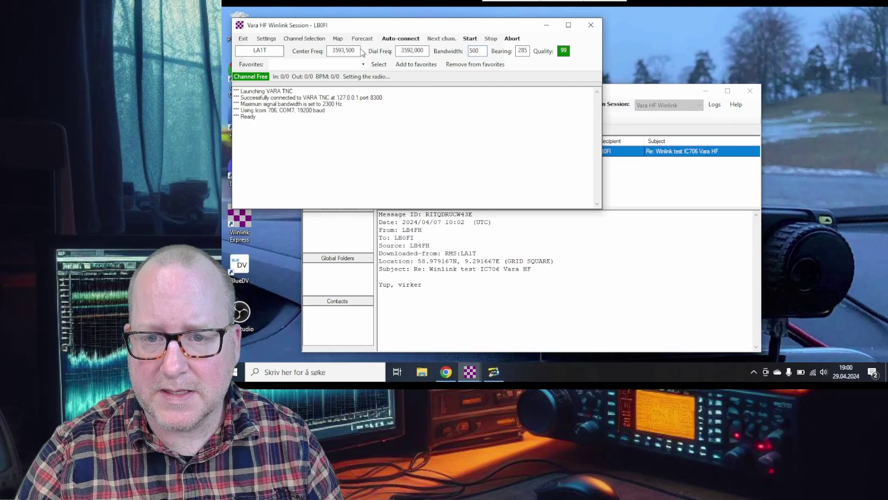
{"action": "left_click", "coordinate": [496, 374]}
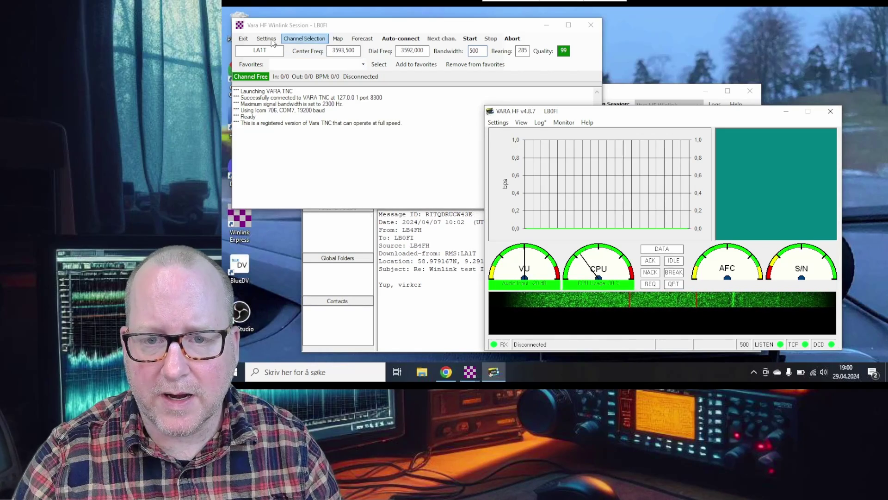
Review the session's radio setup, including radio model, control port and PTT port, and leave it without updating
{"action": "left_click", "coordinate": [283, 26]}
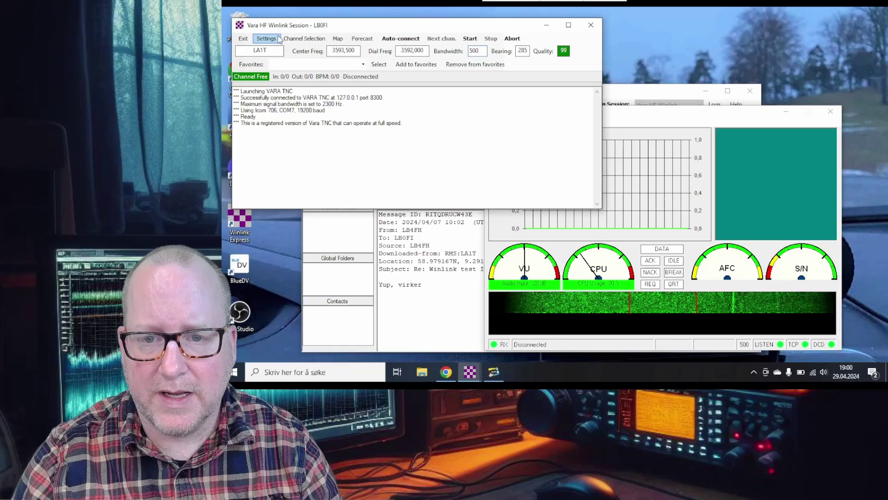
{"action": "left_click", "coordinate": [272, 41]}
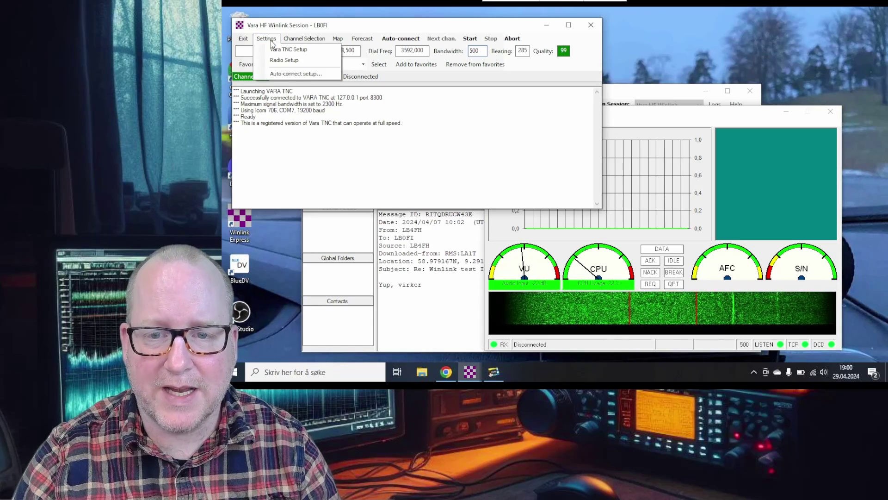
{"action": "left_click", "coordinate": [283, 61]}
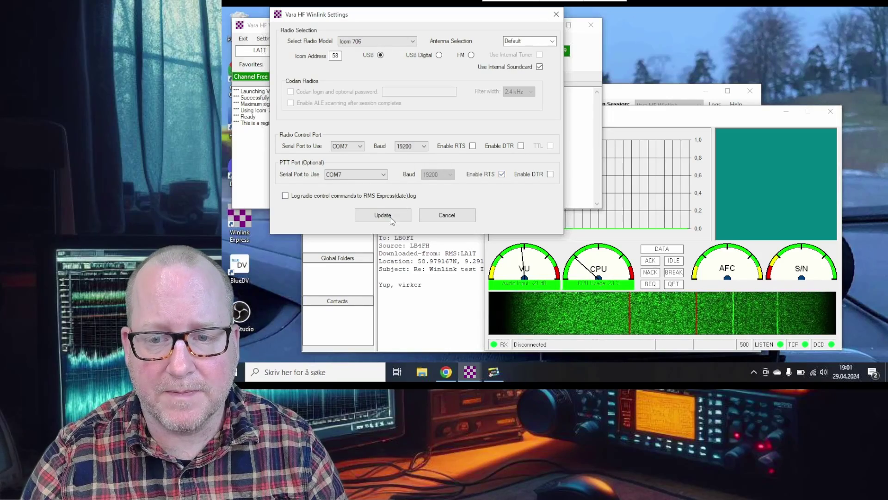
{"action": "left_click", "coordinate": [435, 215]}
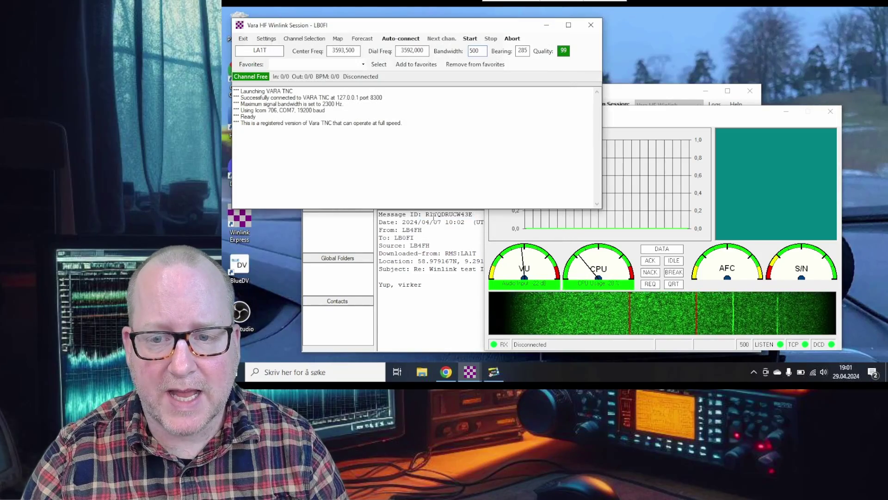
Review the VARA HF sound card settings for input device, output device and drive level
{"action": "left_click", "coordinate": [643, 121]}
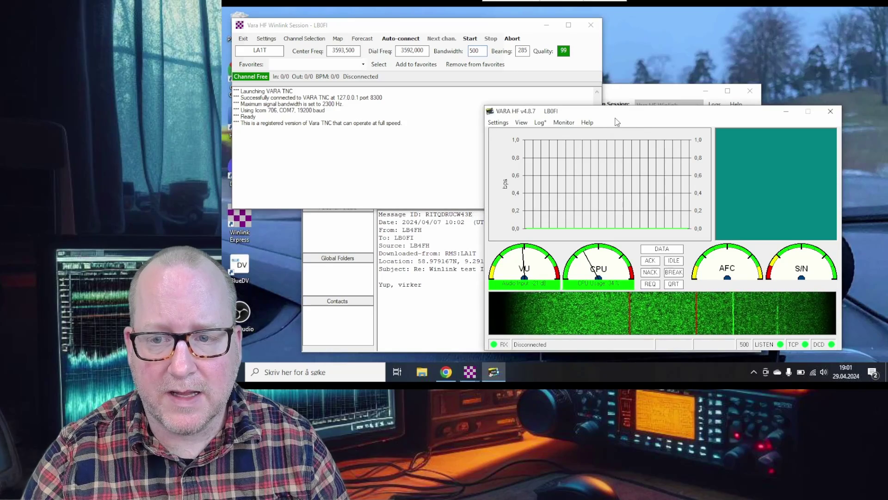
{"action": "left_click", "coordinate": [499, 122]}
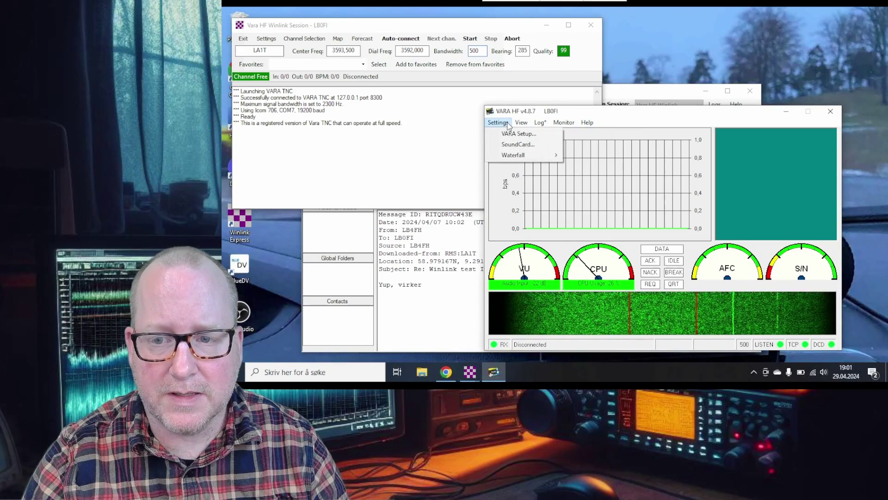
{"action": "left_click", "coordinate": [517, 145]}
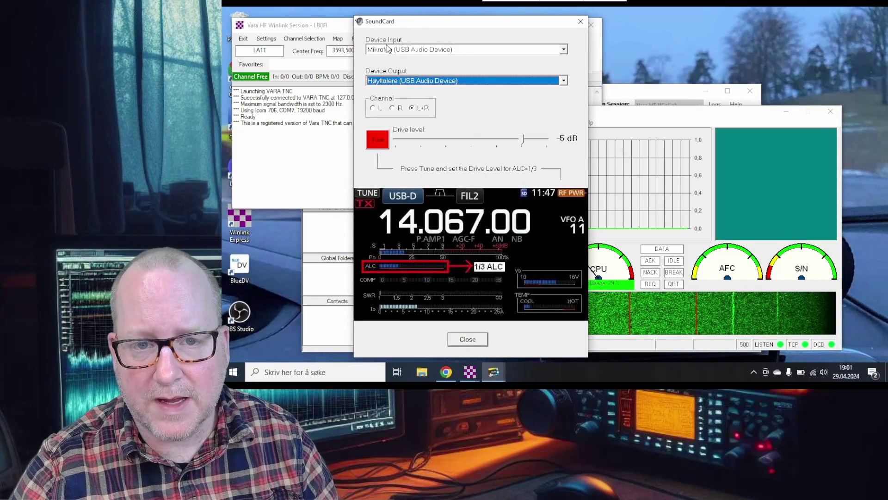
{"action": "left_click", "coordinate": [564, 49]}
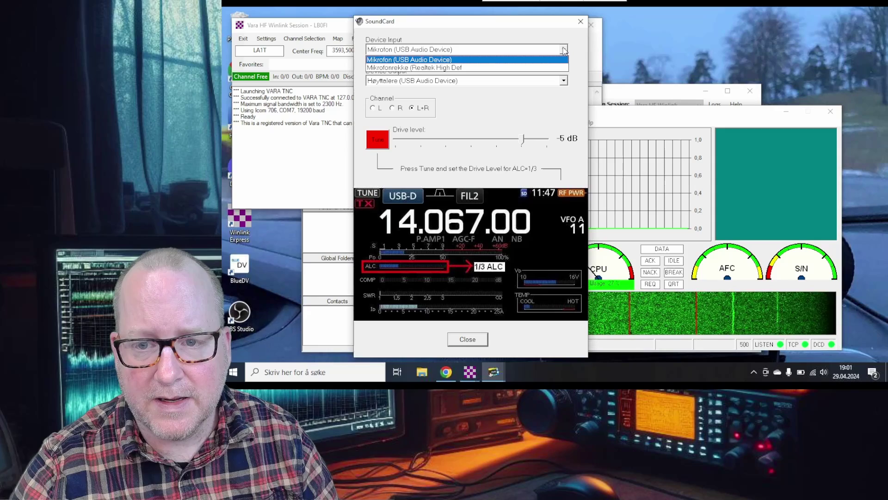
{"action": "left_click", "coordinate": [564, 50]}
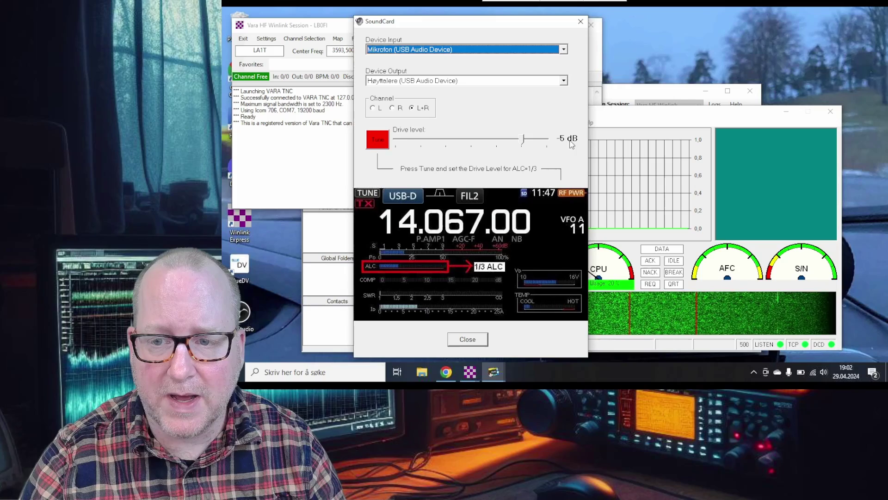
{"action": "left_click", "coordinate": [467, 340]}
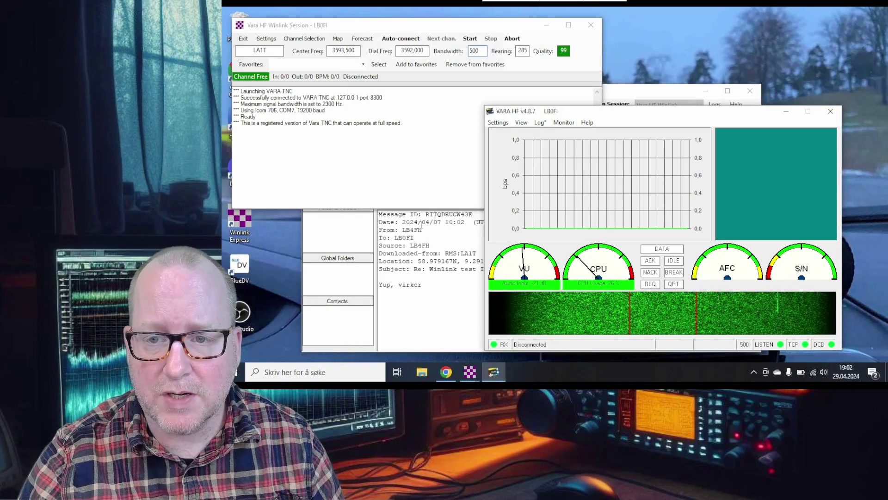
Select the LA1T V500 channel on 3593,500 kHz and try to connect to the station
{"action": "left_click", "coordinate": [300, 40]}
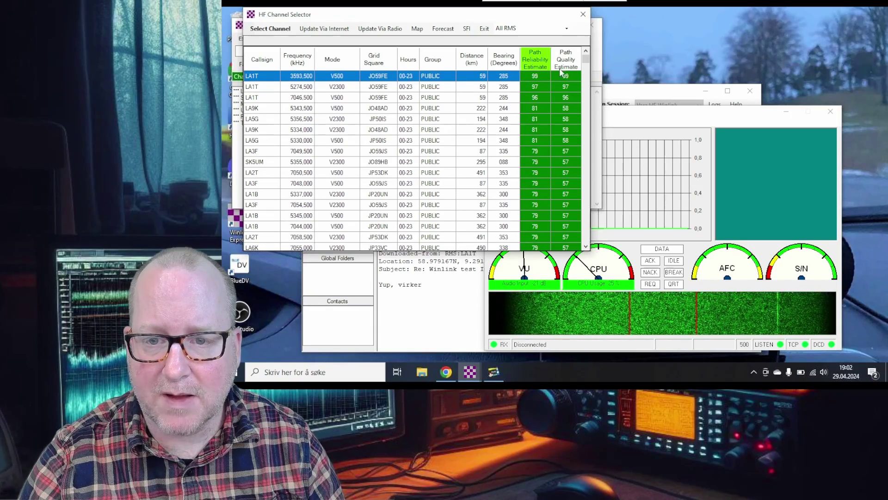
{"action": "double_click", "coordinate": [263, 79]}
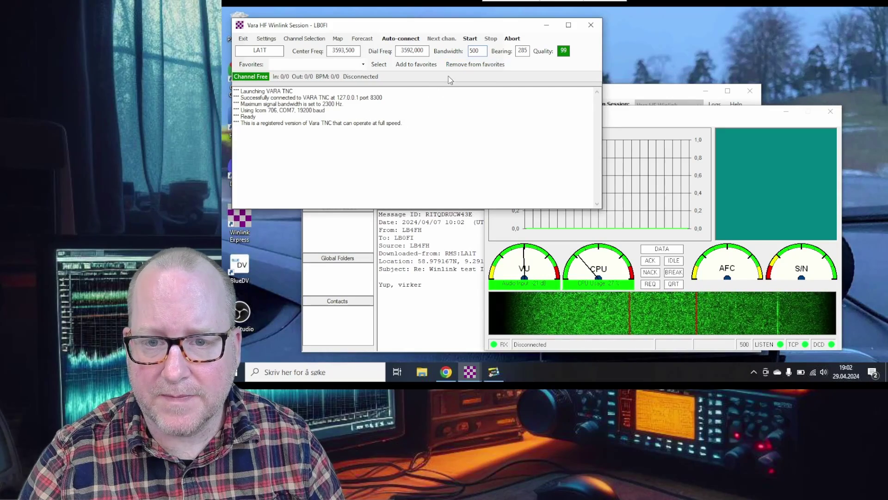
{"action": "left_click", "coordinate": [473, 40]}
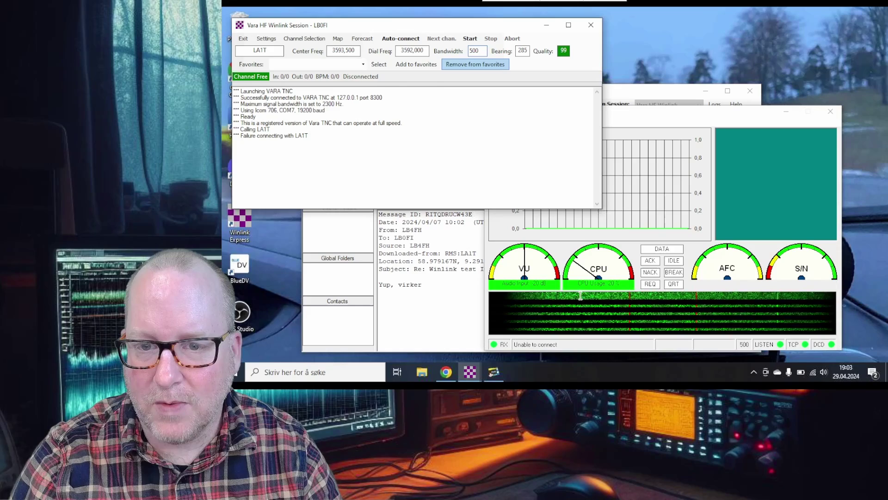
Select the LA1T V500 channel on 7046,500 kHz and start a connection to the station
{"action": "left_click", "coordinate": [308, 39]}
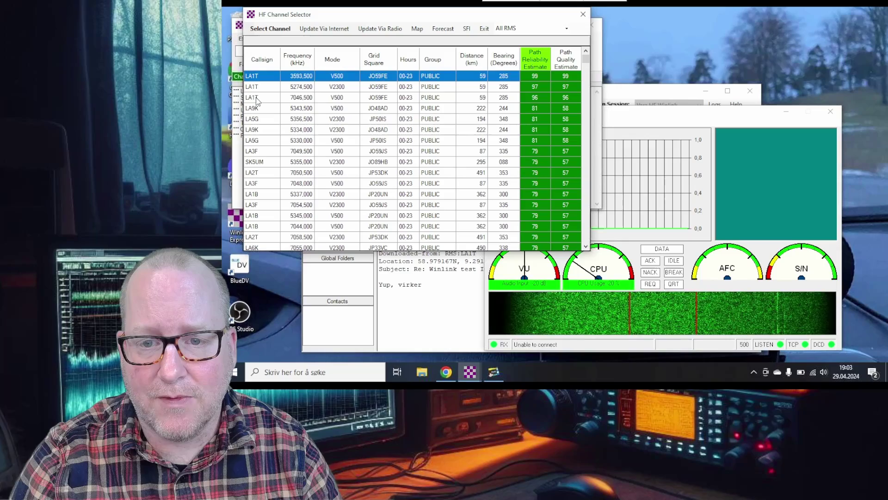
{"action": "double_click", "coordinate": [256, 100]}
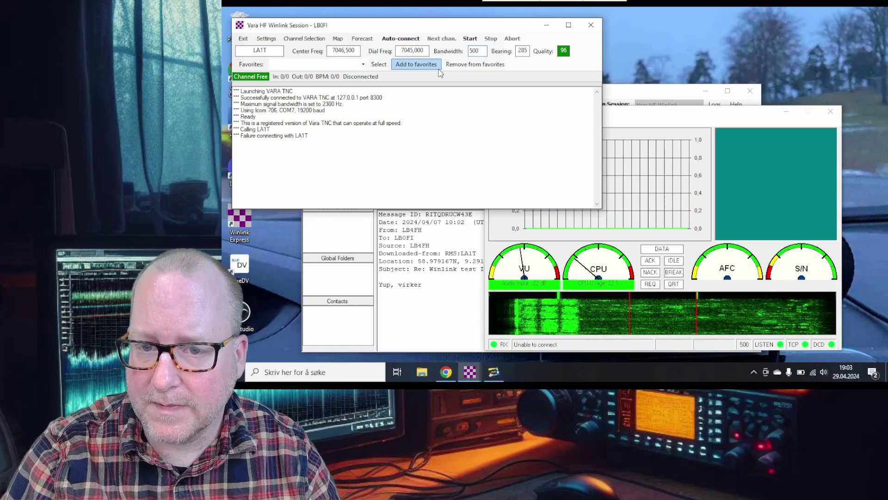
{"action": "left_click", "coordinate": [470, 39]}
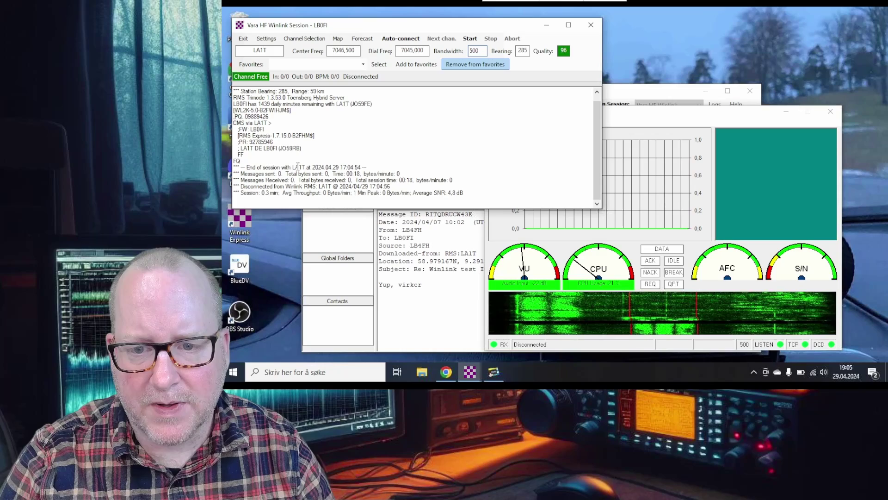
Compose a message to the recipient's call sign with subject "This is a live demonstration" and body starting "Are you getting", and post it to the outbox
{"action": "key", "text": "alt+Tab"}
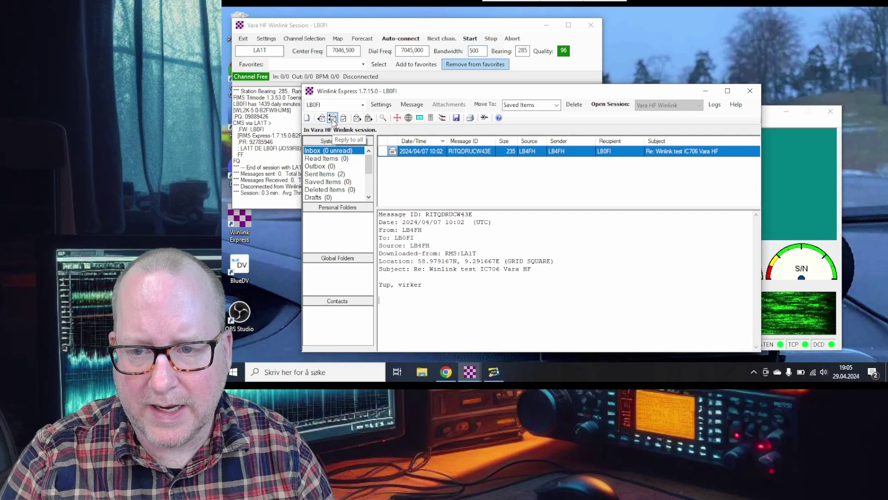
{"action": "left_click", "coordinate": [308, 118]}
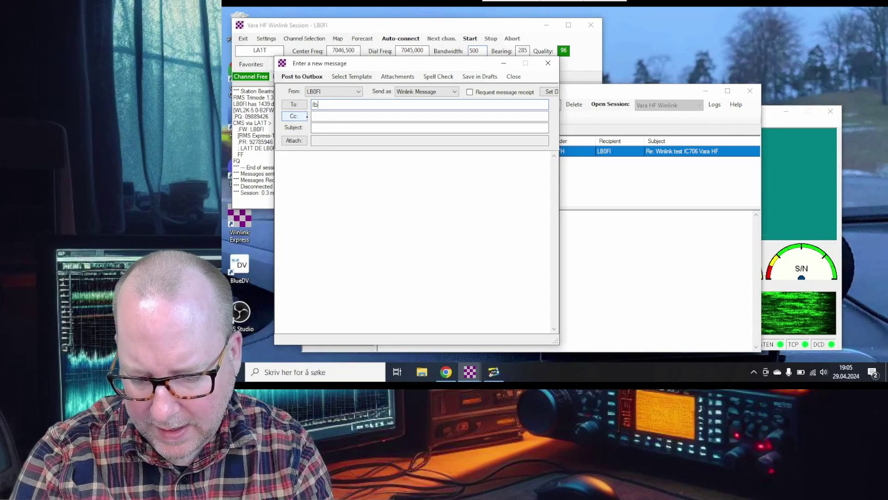
{"action": "key", "text": "Tab"}
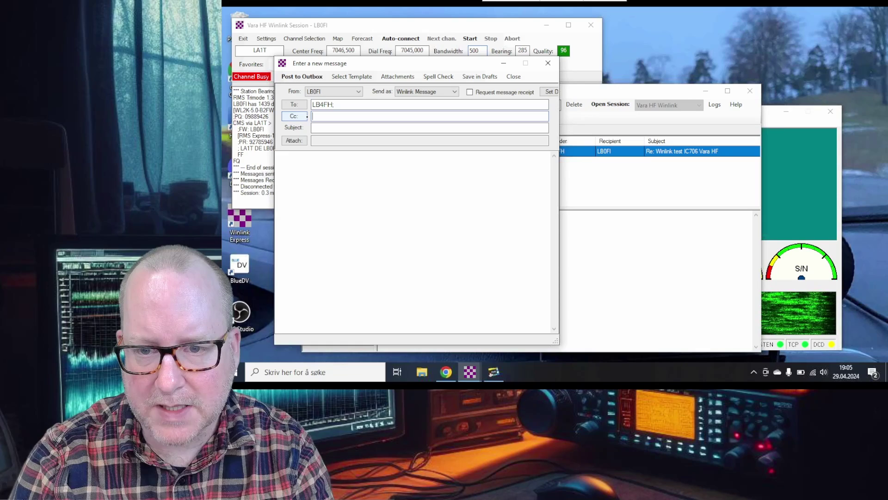
{"action": "type", "text": "This"}
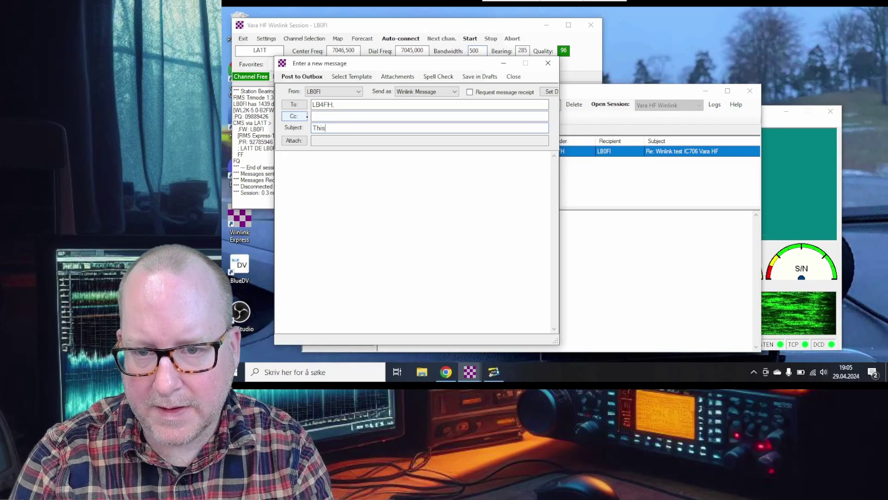
{"action": "type", "text": " is a live "}
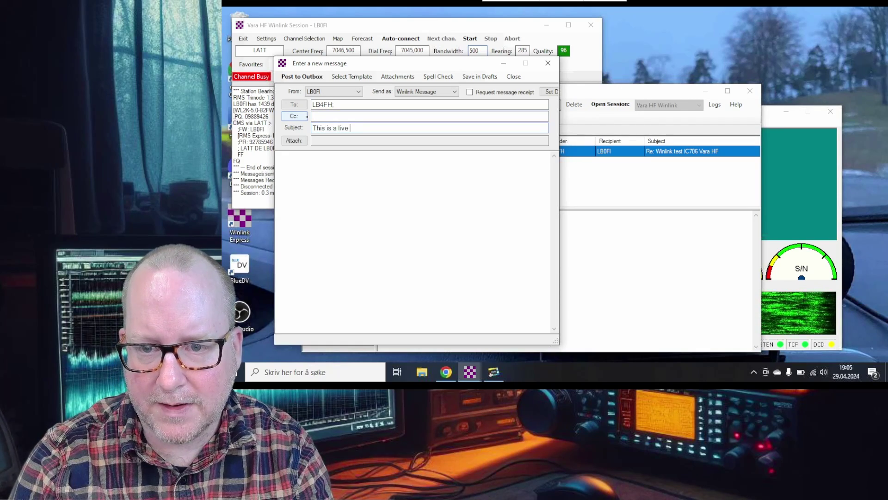
{"action": "type", "text": "demonstration"}
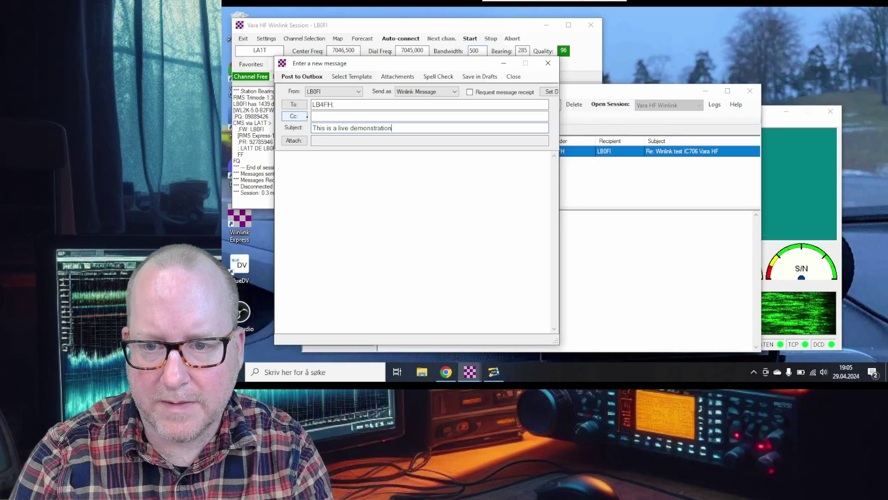
{"action": "left_click", "coordinate": [276, 155]}
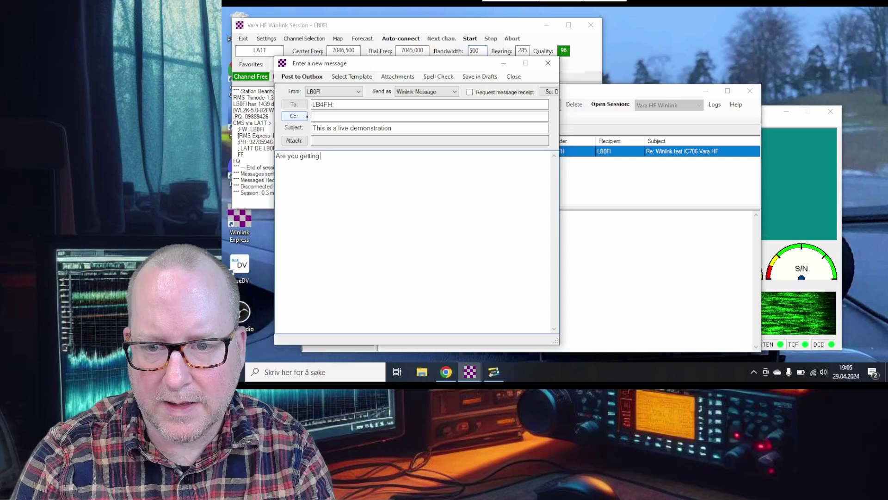
{"action": "left_click", "coordinate": [311, 76]}
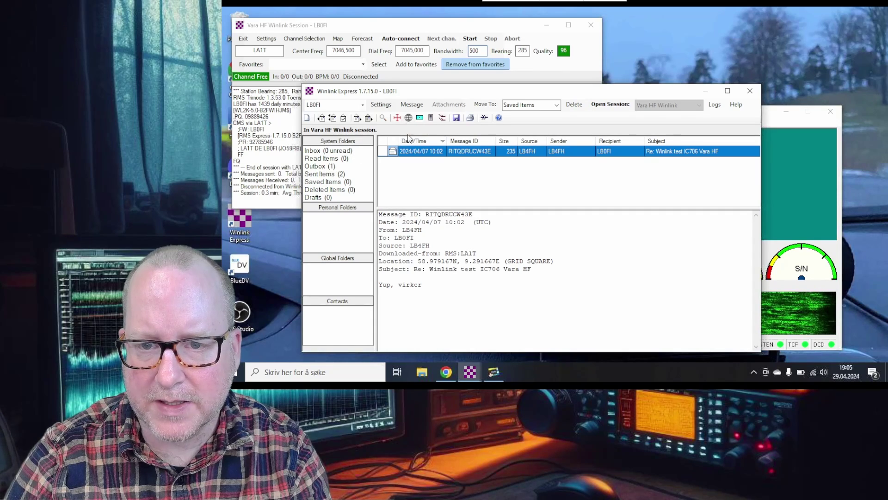
Return to the Vara HF session and try to call LA1T on 7046,500 kHz to send the queued message
{"action": "left_click", "coordinate": [400, 27]}
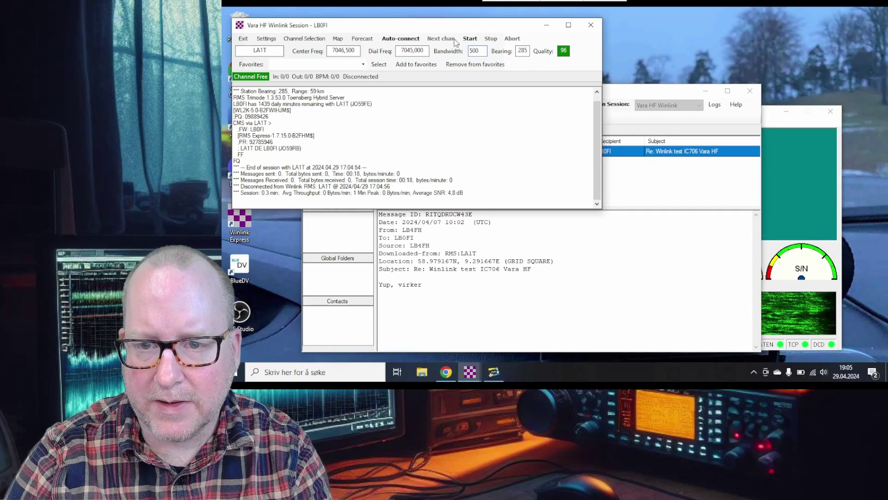
{"action": "left_click", "coordinate": [778, 115]}
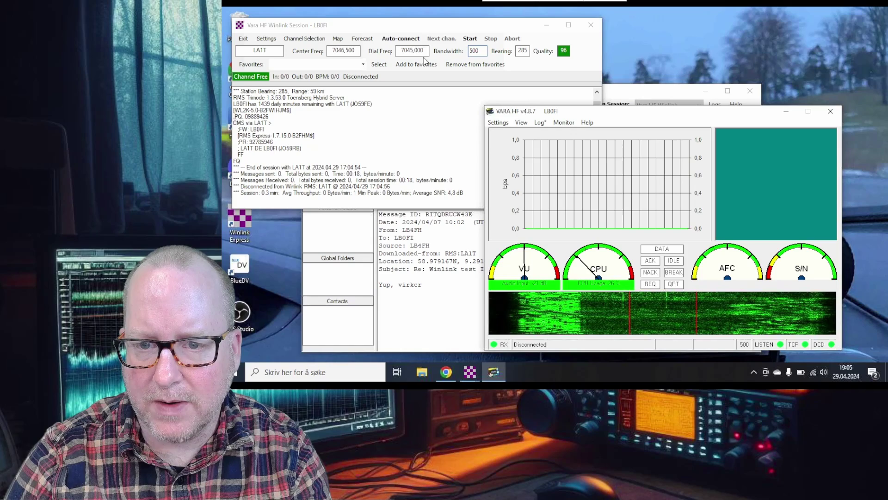
{"action": "left_click", "coordinate": [407, 24]}
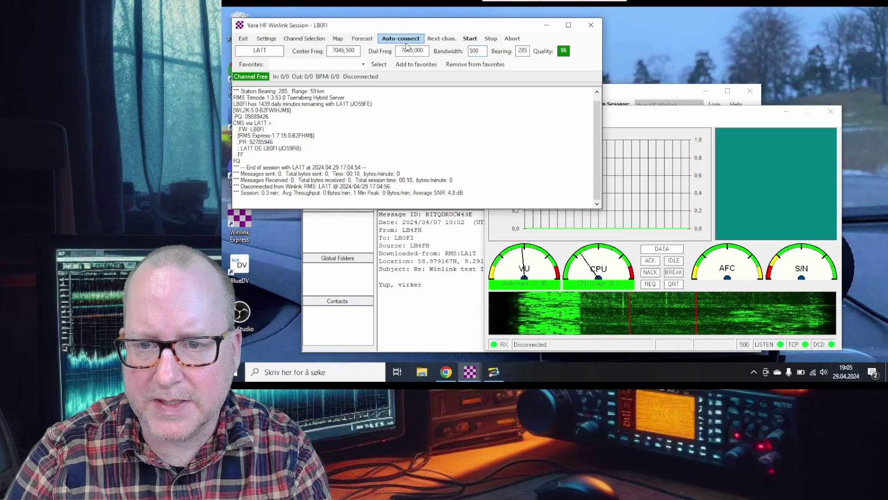
{"action": "left_click", "coordinate": [470, 38]}
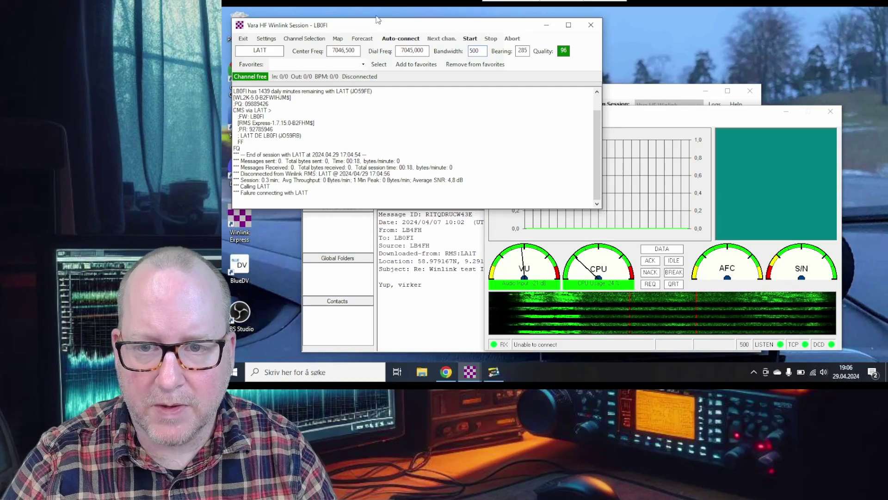
Change to the LA1T V500 channel on 3593,500 kHz, connect to send the queued message, and bring the VARA HF window forward
{"action": "left_click", "coordinate": [305, 38]}
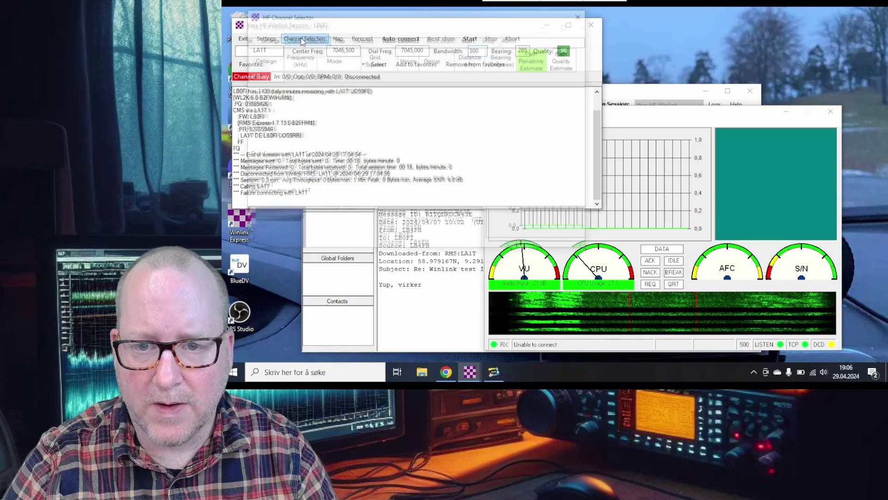
{"action": "double_click", "coordinate": [273, 77]}
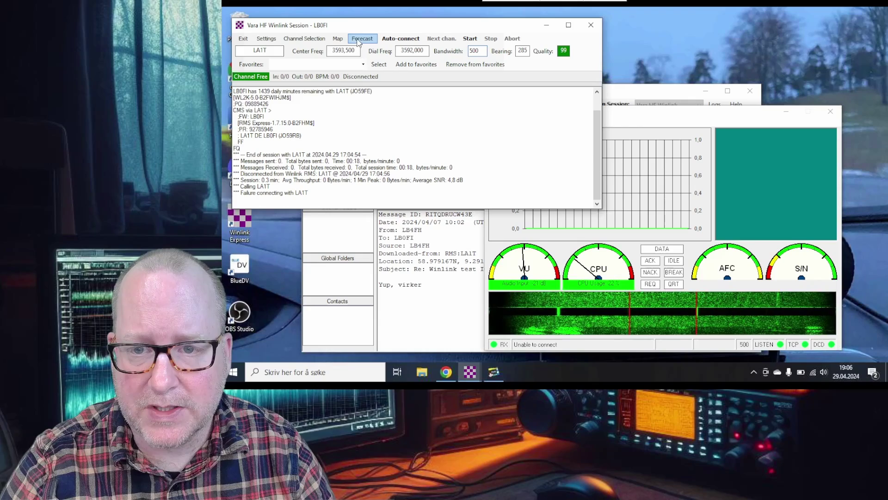
{"action": "left_click", "coordinate": [468, 40]}
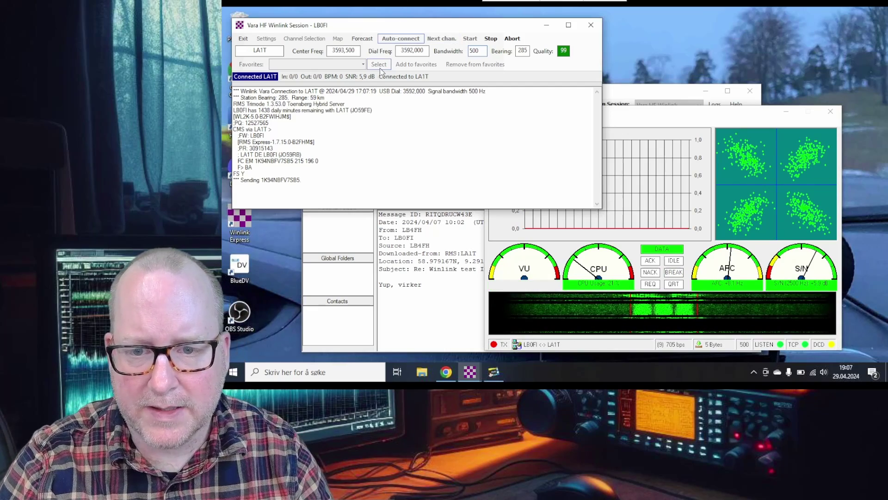
{"action": "left_click", "coordinate": [682, 122]}
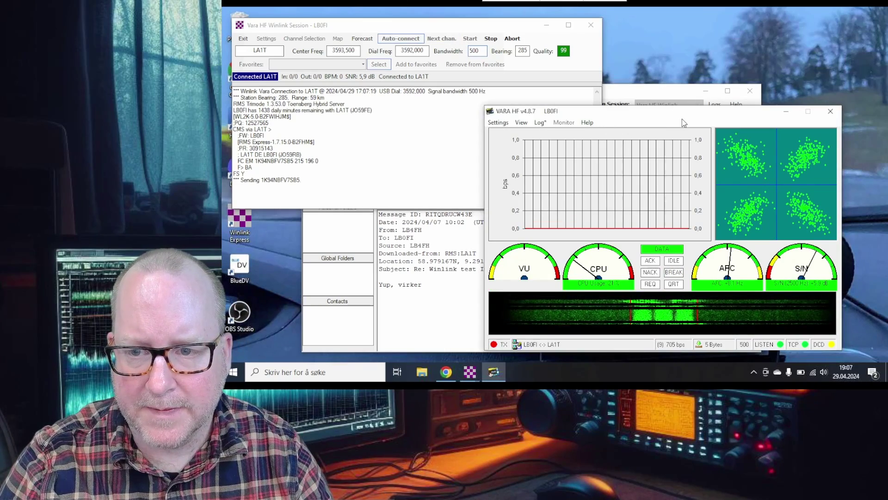